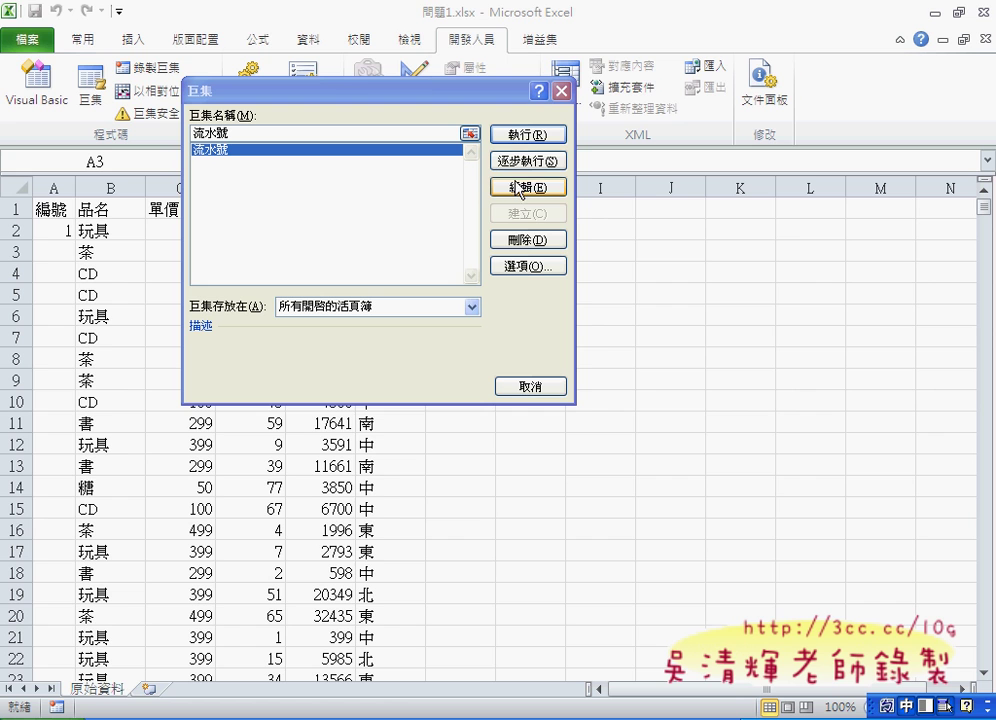
- Edit the 流水號 macro from the Macro dialog to show its DataSeries code
left_click(526, 187)
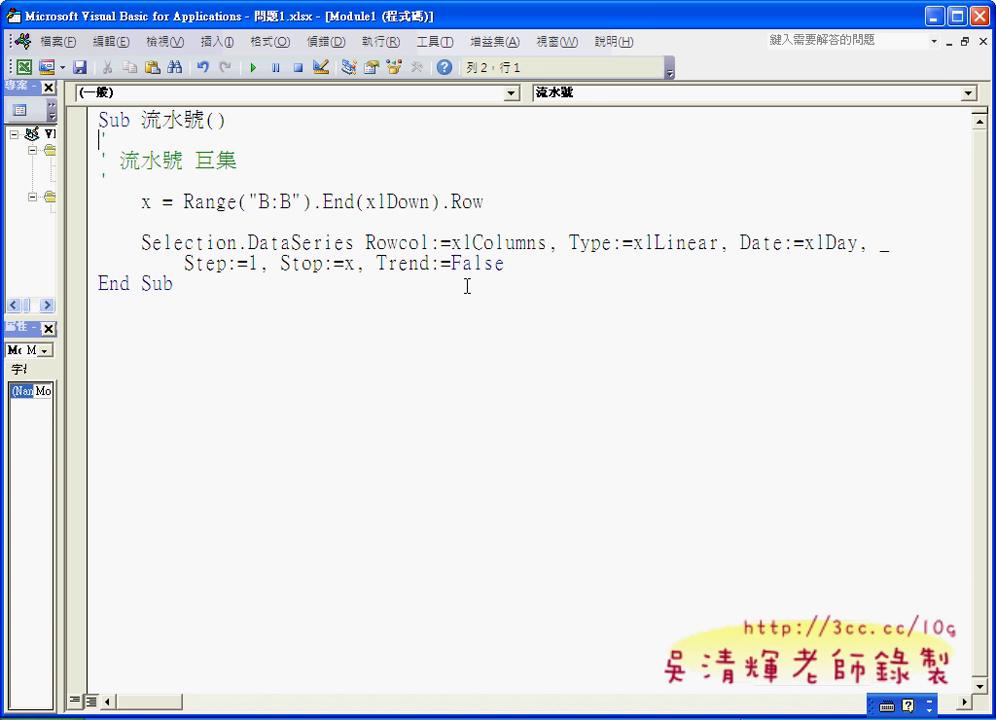
- Strip the Range("B:B").End(xlDown).Row lookup so the line reads x = InputBox
key("Down")
key("Down")
key("Down")
key("End")
key("BackSpace")
key("BackSpace")
key("BackSpace")
key("BackSpace")
key("BackSpace")
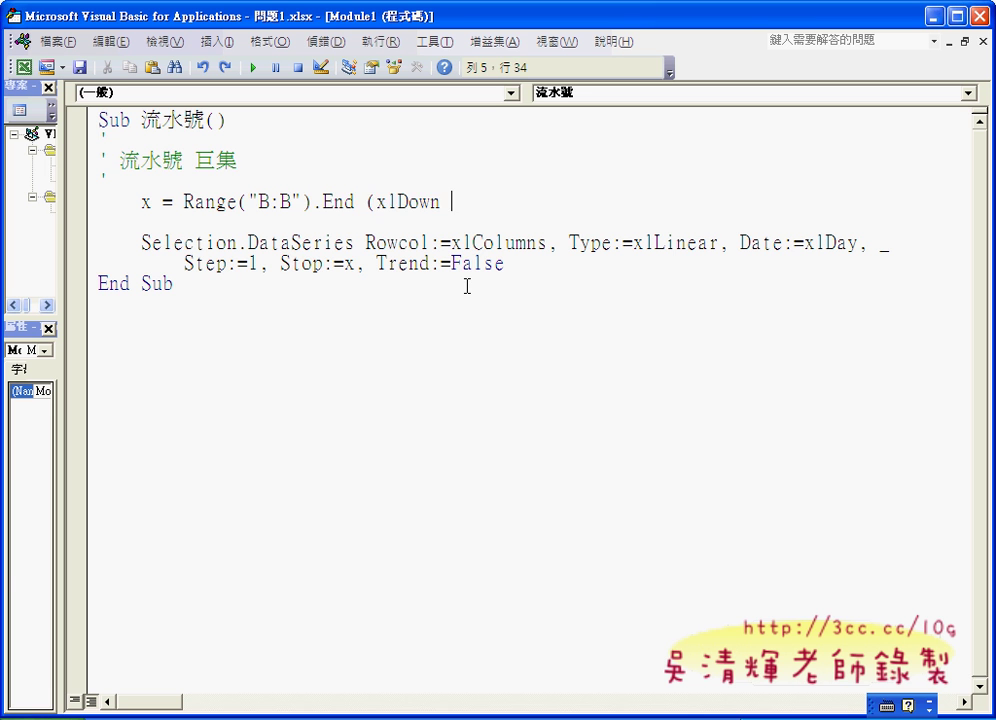
key("BackSpace")
key("BackSpace")
key("BackSpace")
key("BackSpace")
key("BackSpace")
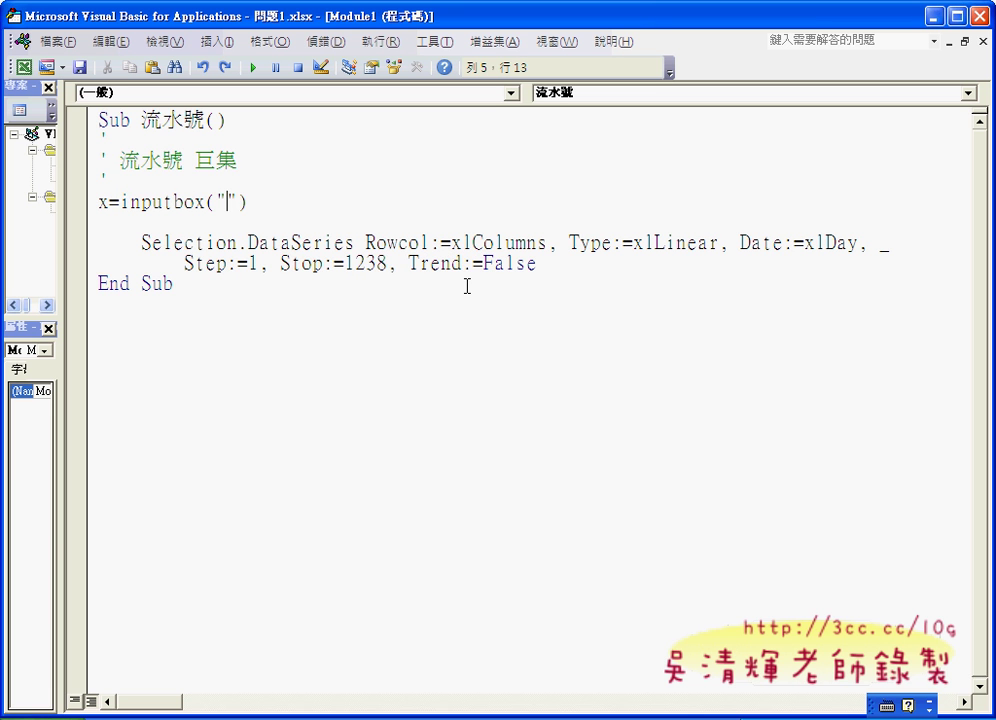
key("ctrl+y")
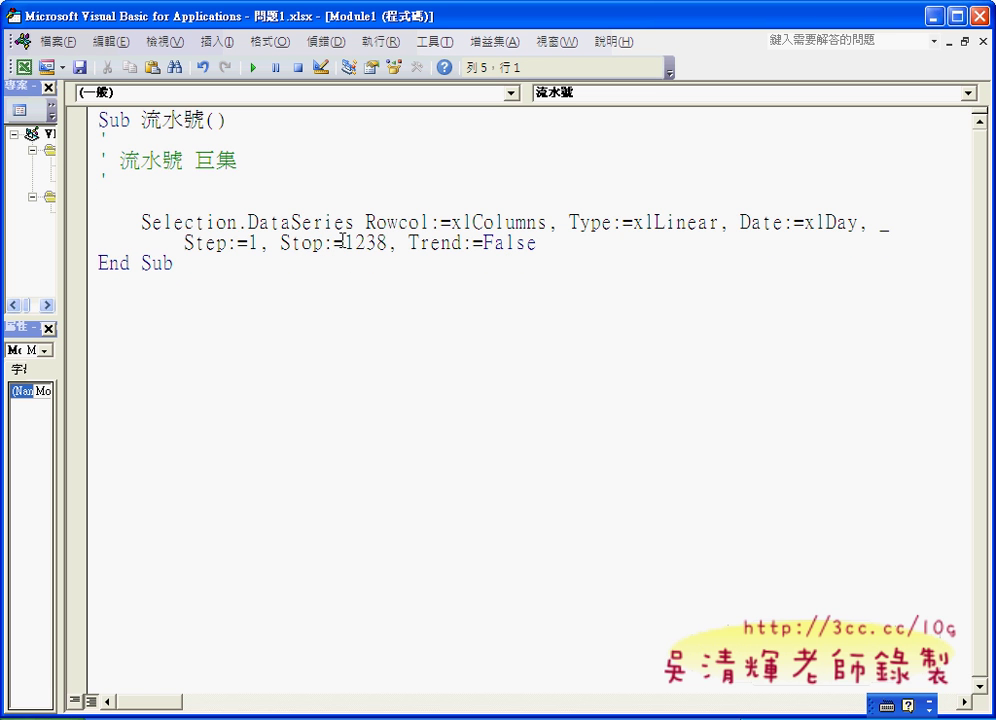
key("ctrl+z")
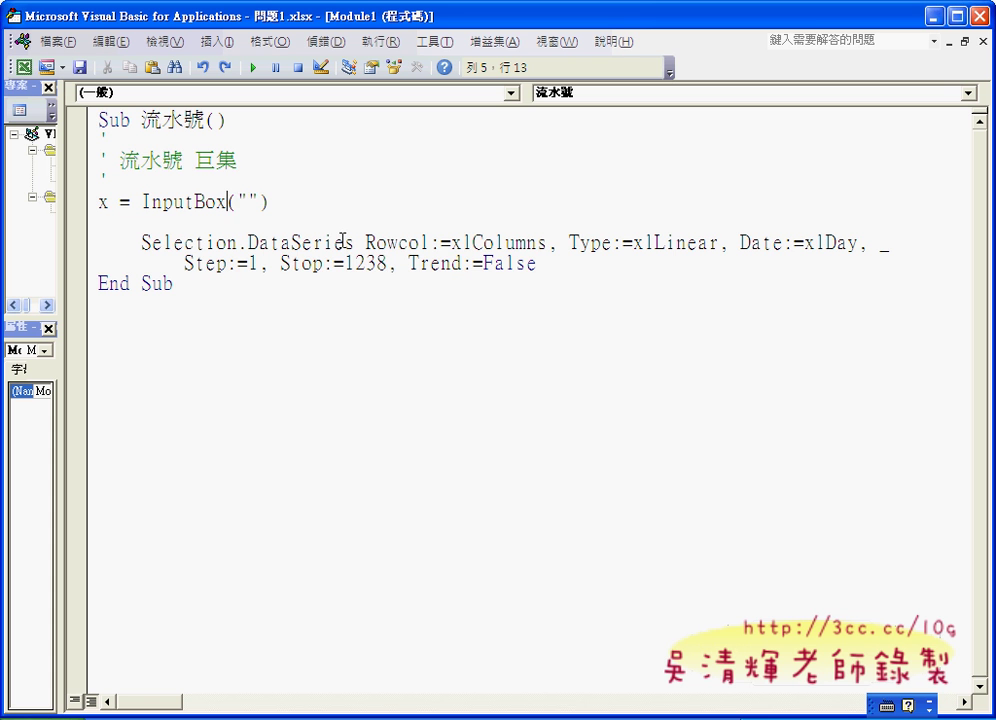
- Enter the prompt 請輸入終止值 inside the InputBox quotes using Zhuyin input
left_click(252, 202)
key("ctrl+space")
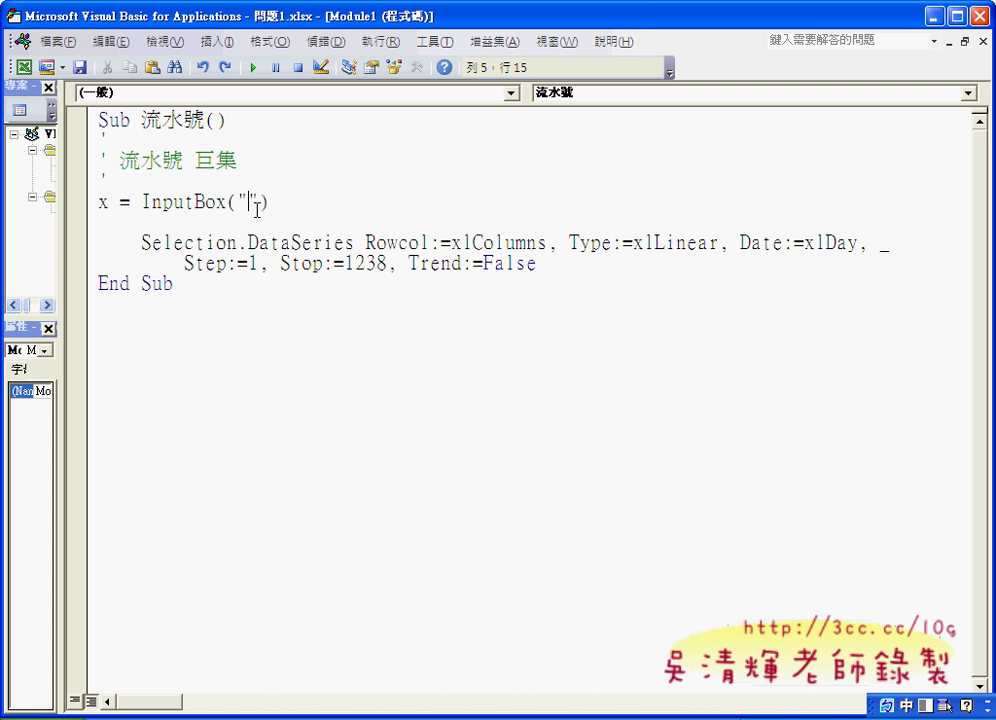
type("請書ㄖㄨ")
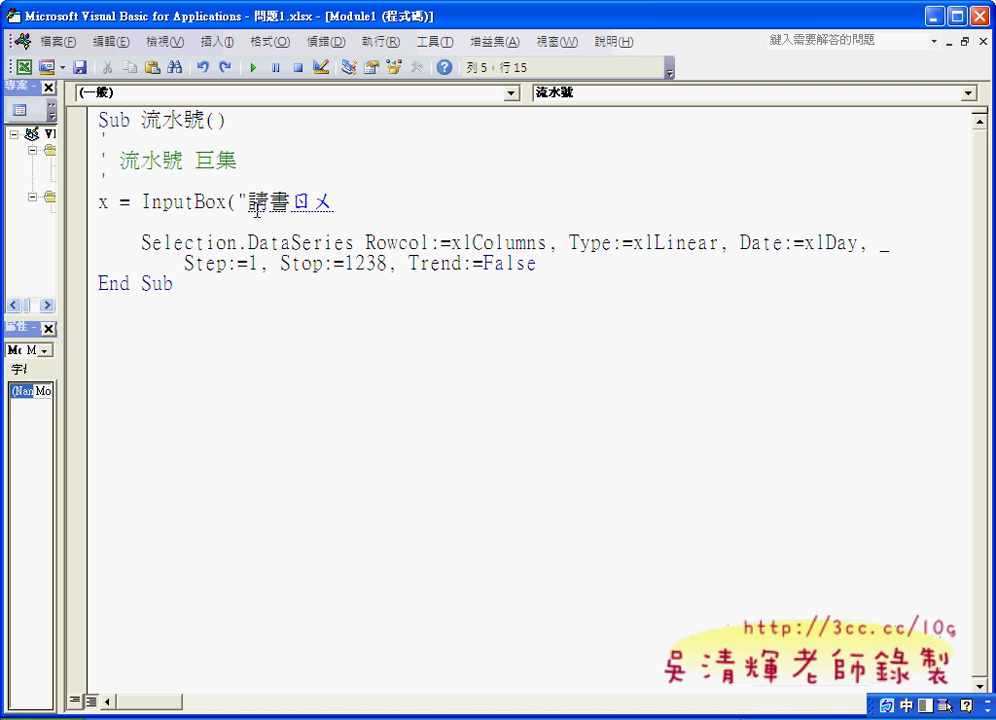
type("入ㄓ中與ㄓ")
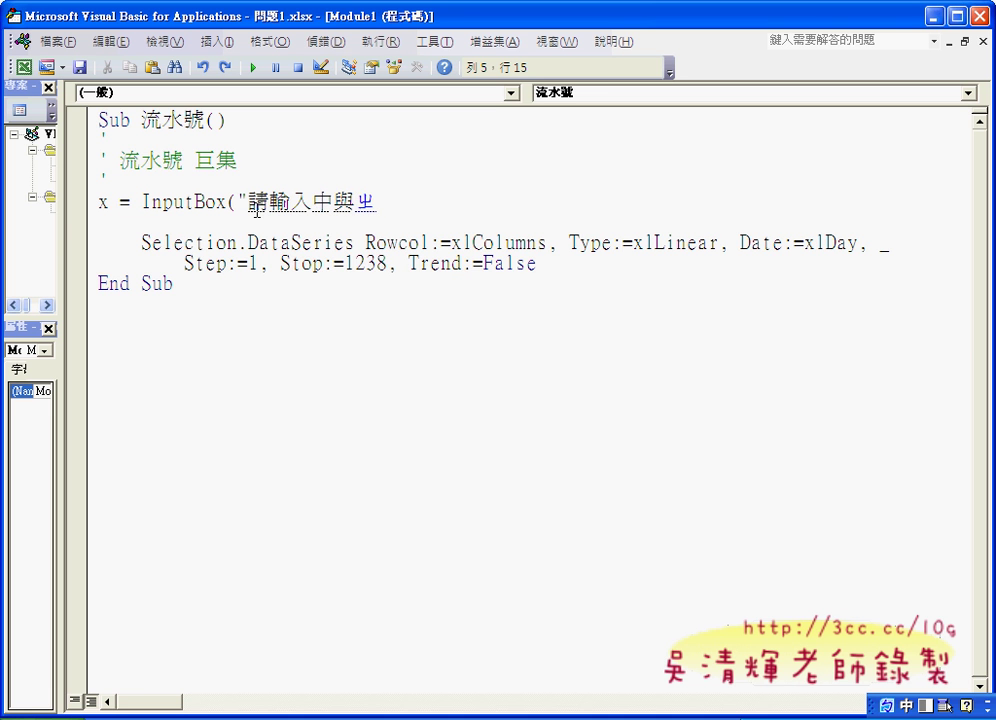
type("ˊ")
key("Left")
key("Left")
key("Left")
key("Down")
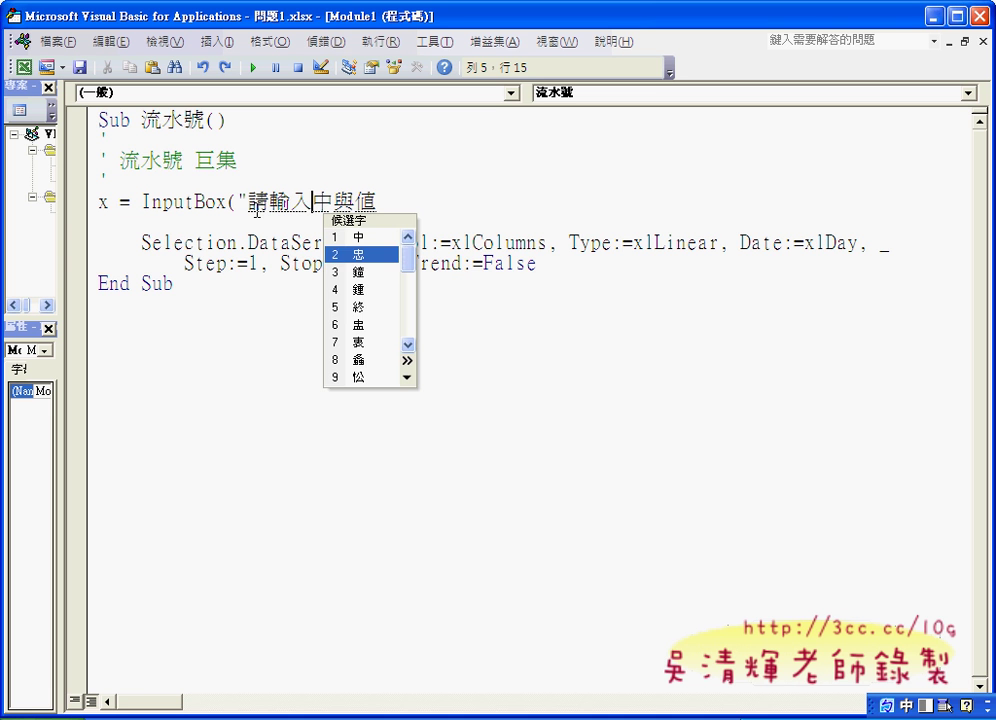
key("Down")
key("Down")
key("Down")
key("Return")
key("Down")
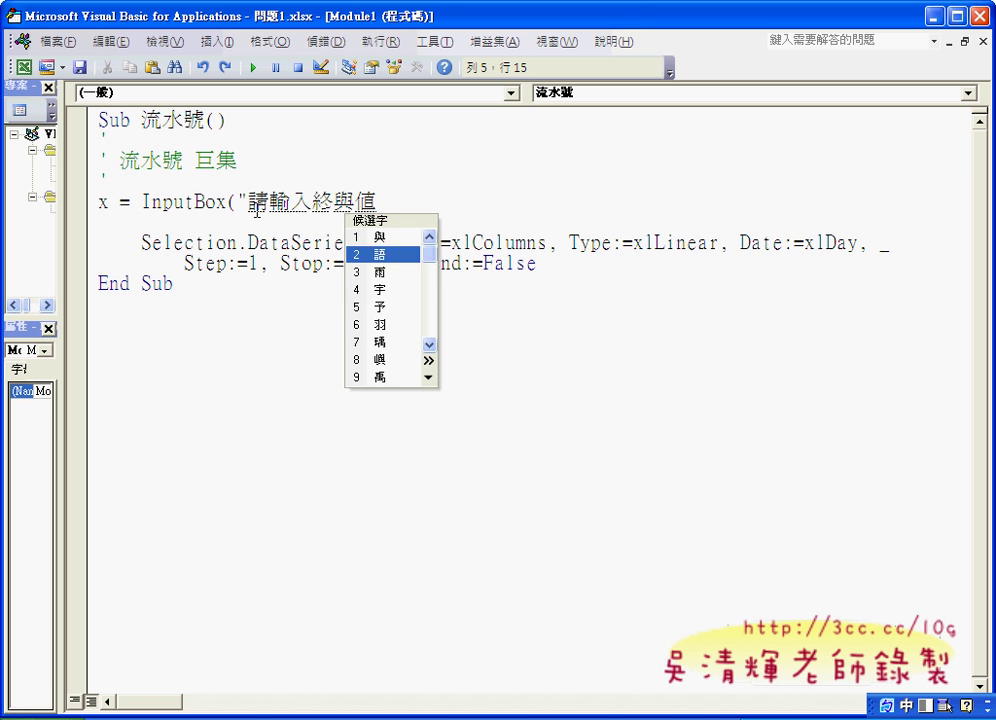
key("Down")
key("Down")
key("Escape")
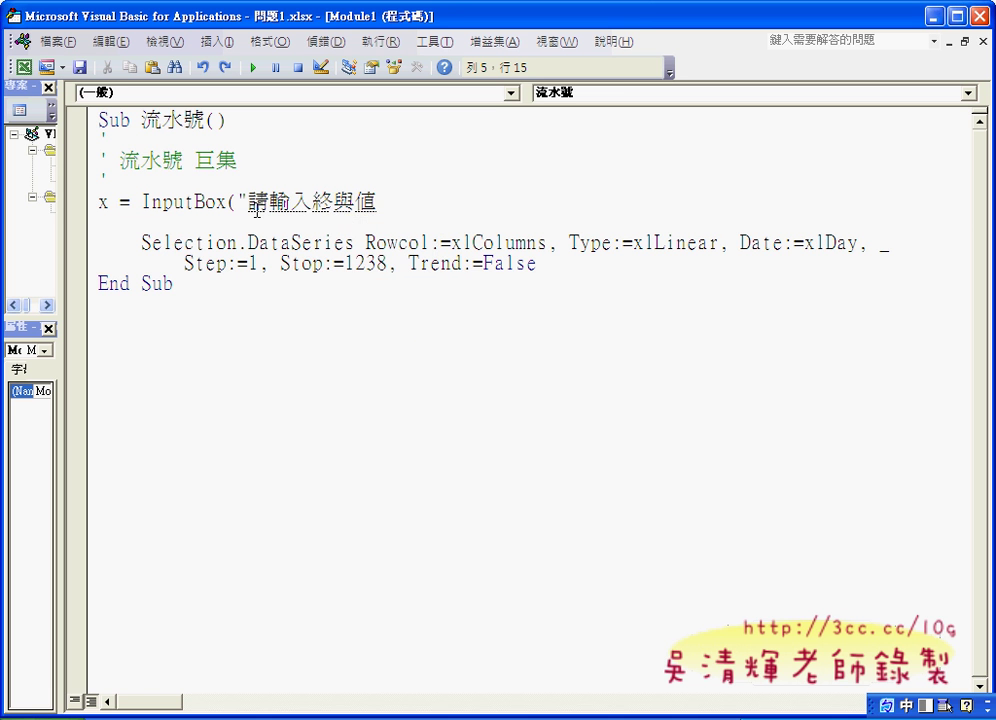
type("ㄓ")
type("3")
key("Delete")
key("Return")
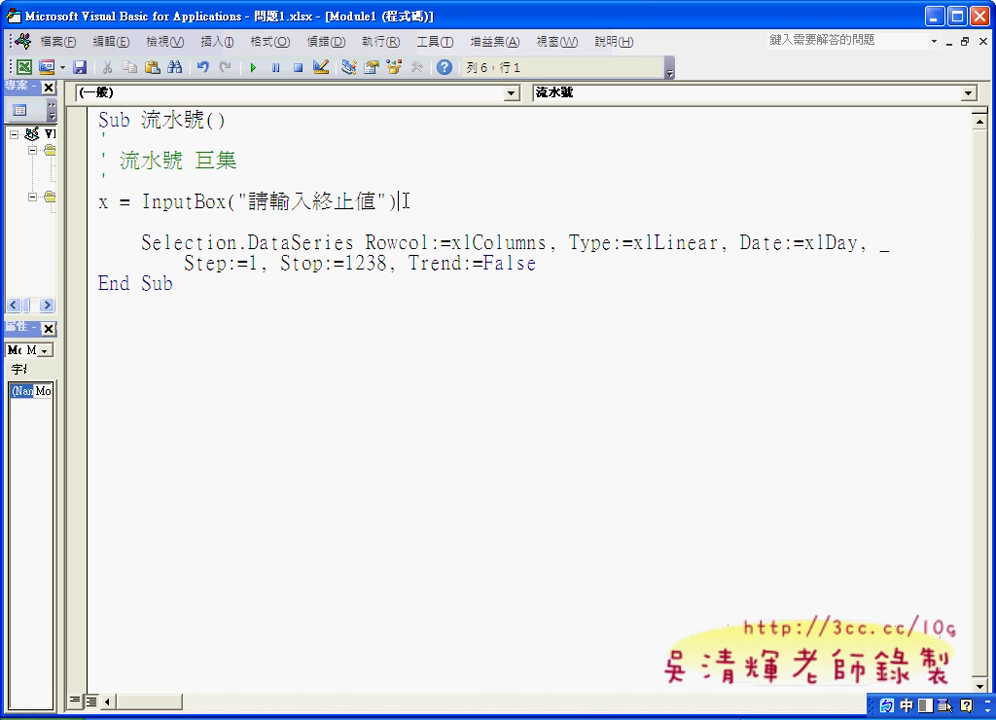
- Replace the DataSeries stop value 1238 with x
left_click_drag(398, 201, 140, 201)
left_click(99, 201)
left_click_drag(345, 263, 389, 263)
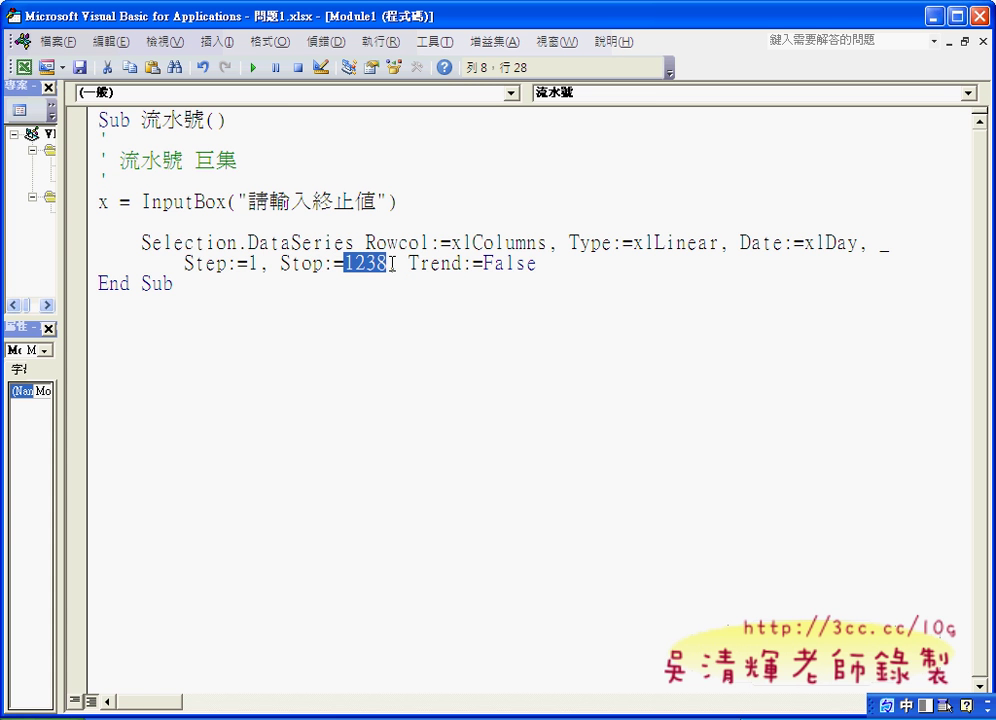
key("ctrl+space")
type("x")
- Indent the x = InputBox("請輸入終止值") line to match the DataSeries statement
left_click(382, 305)
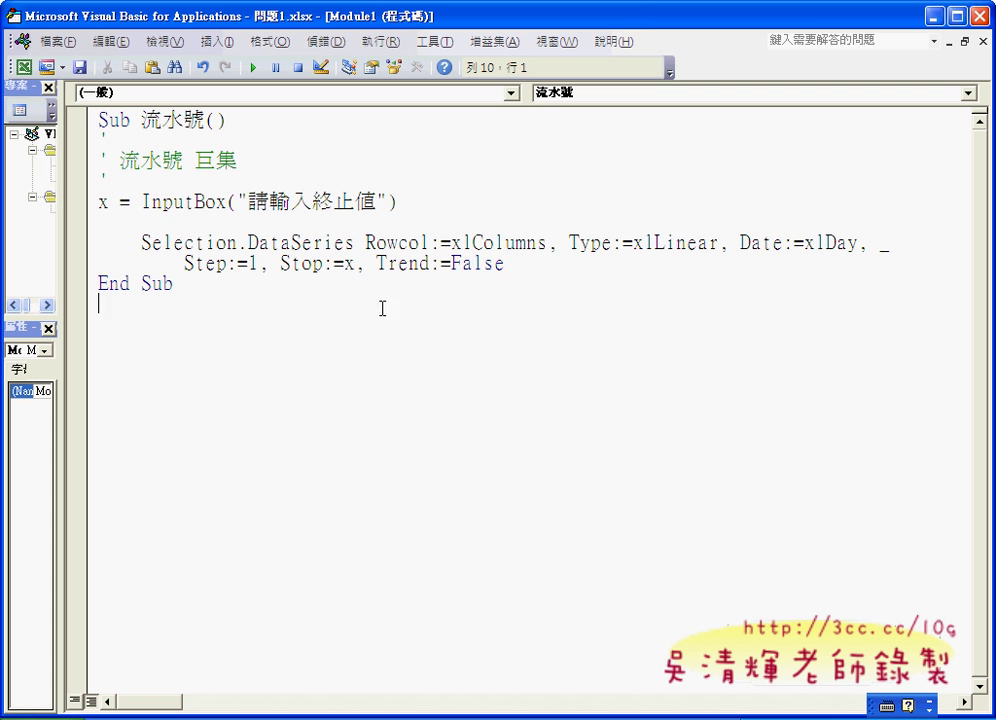
left_click(99, 200)
key("Tab")
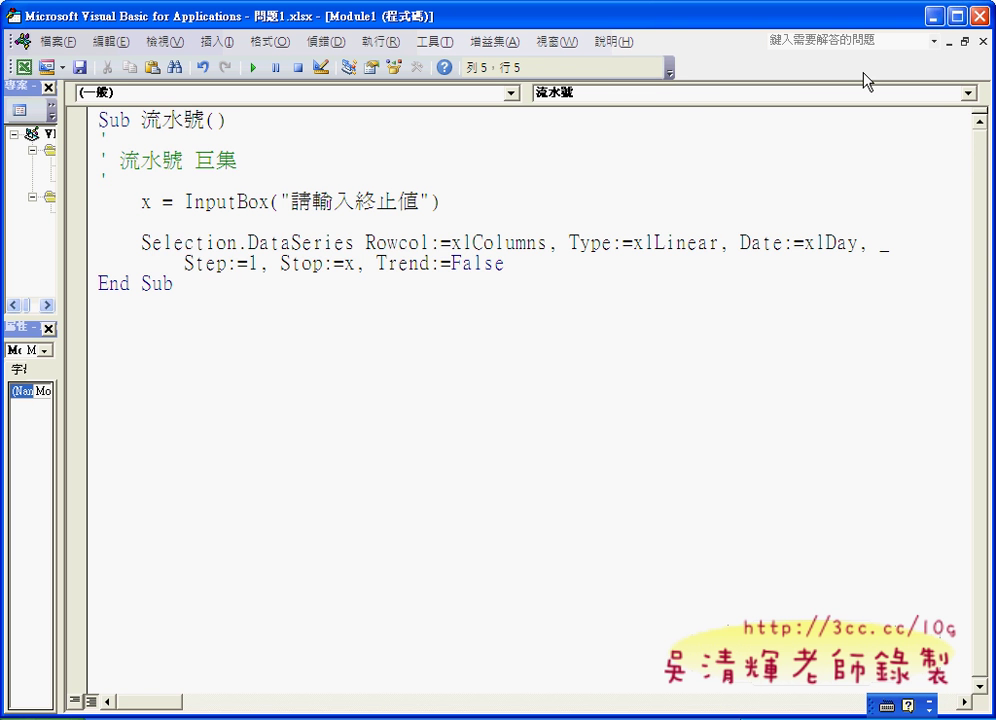
- Return to the 原始資料 worksheet and scroll through the product data
key("alt+F11")
scroll(133, 305, "down", 1)
scroll(133, 305, "down", 11)
scroll(132, 310, "down", 10)
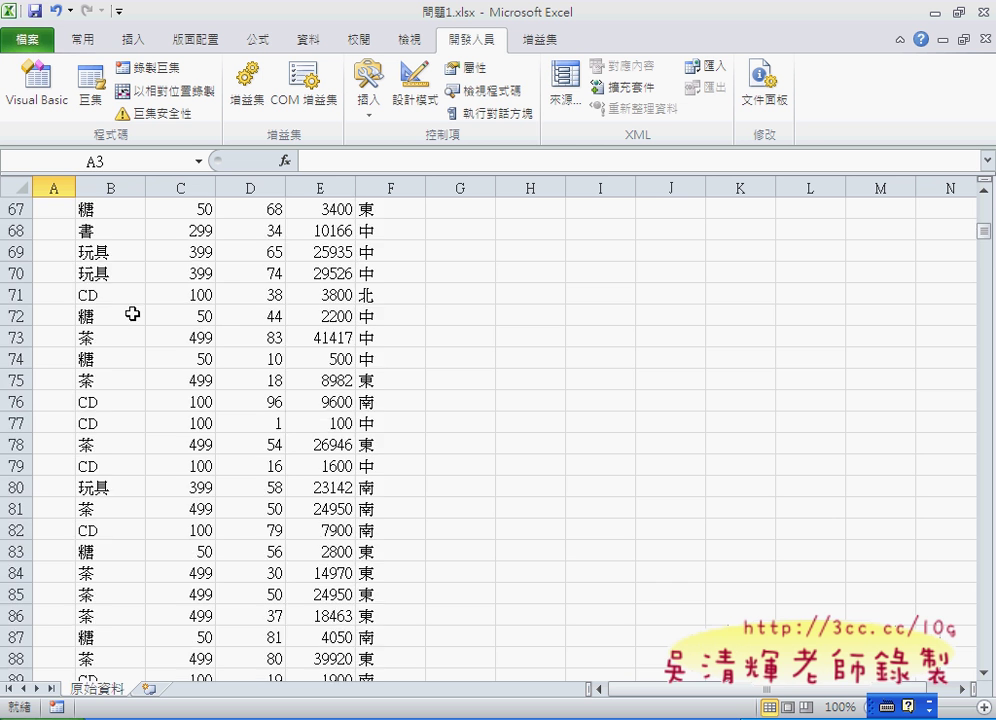
scroll(133, 314, "down", 11)
scroll(135, 320, "down", 9)
scroll(135, 320, "down", 9)
scroll(137, 328, "down", 10)
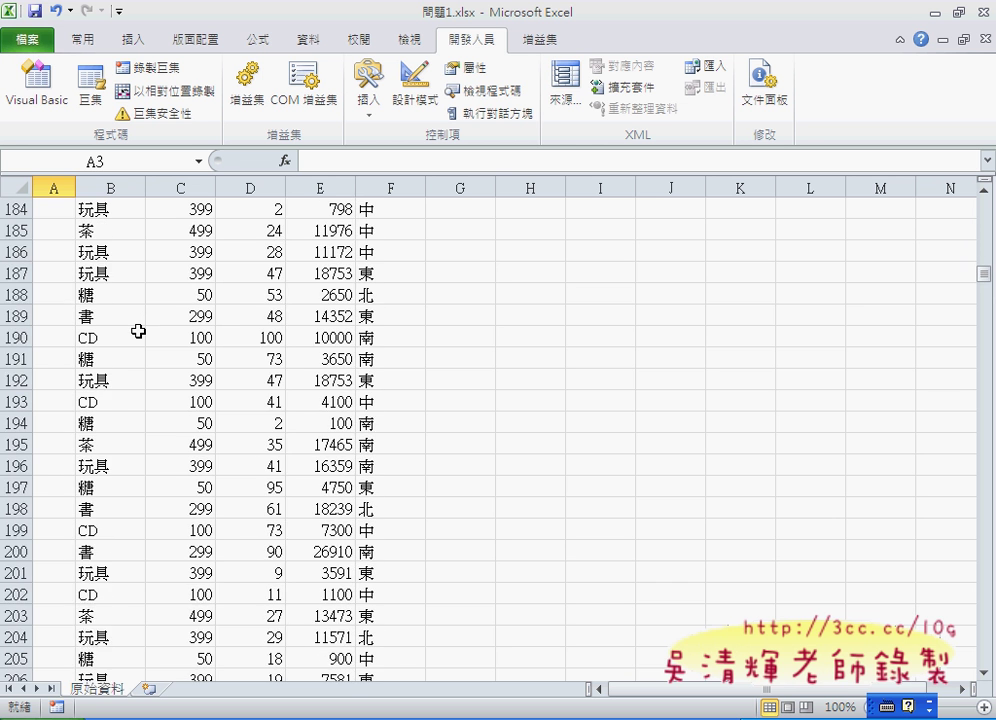
scroll(138, 331, "down", 9)
scroll(138, 331, "up", 10)
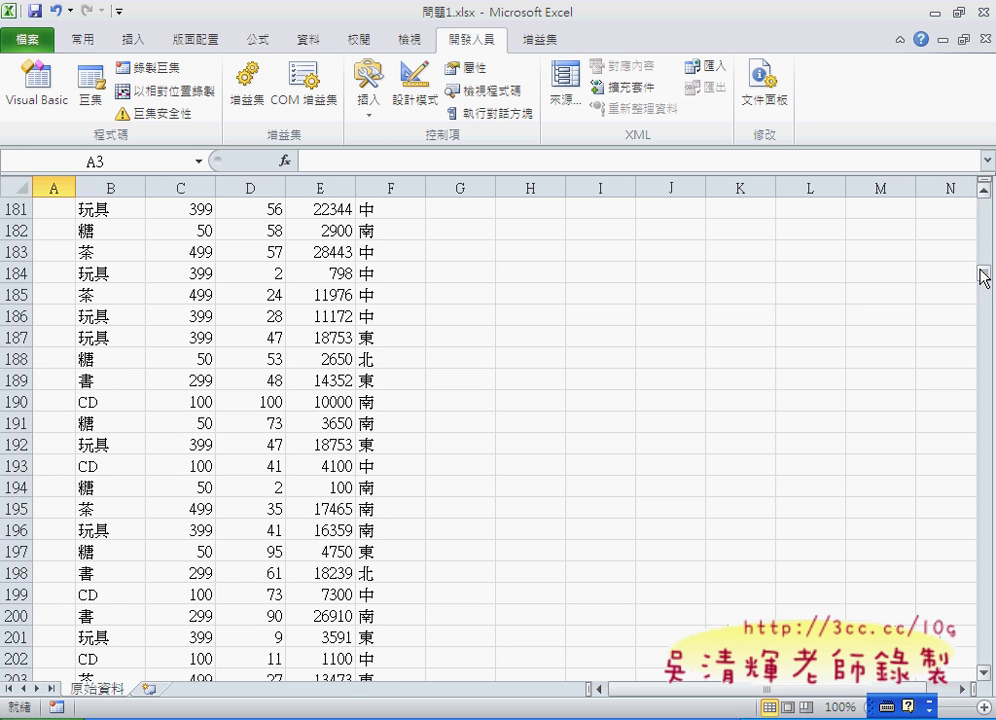
left_click_drag(985, 278, 985, 205)
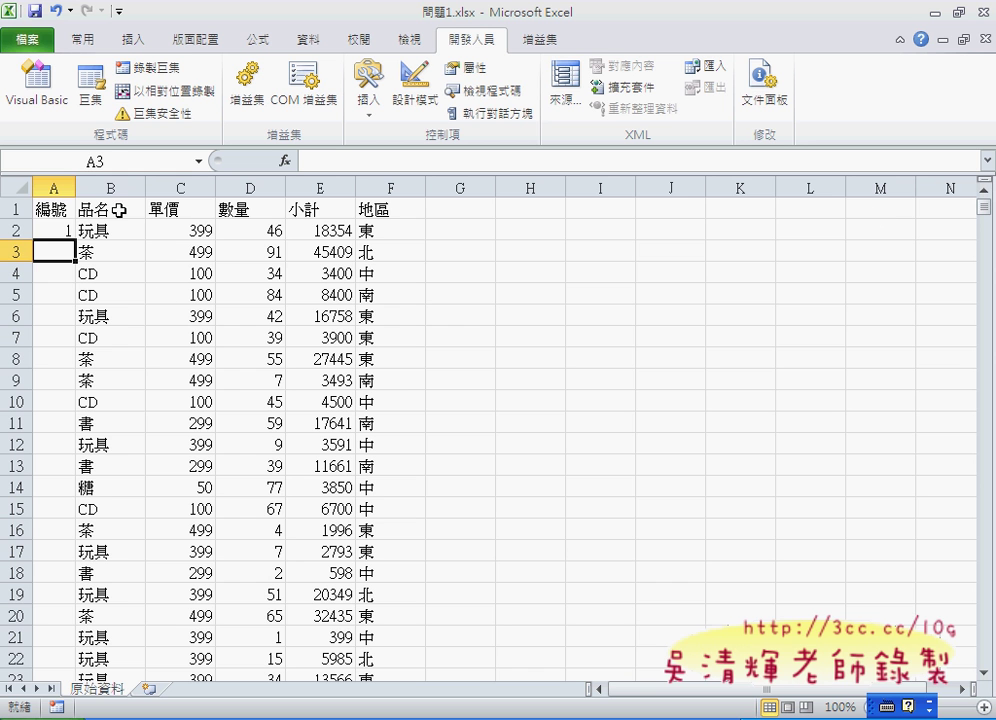
- Select column B from the 品名 header B1 down to the end of the data
left_click(104, 210)
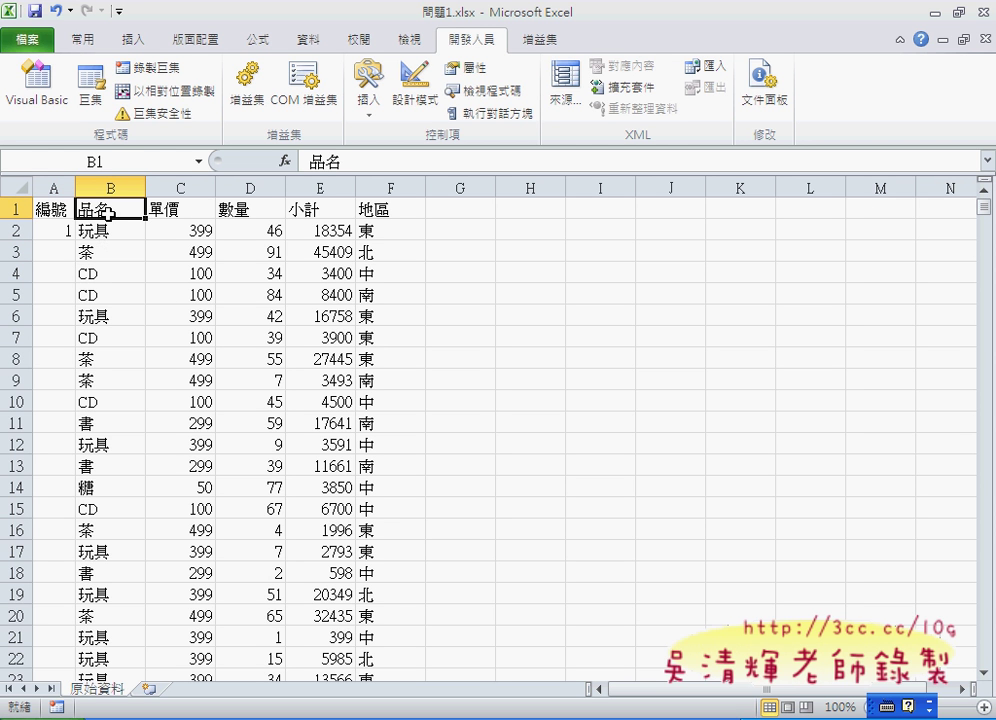
key("ctrl+shift+Down")
scroll(112, 286, "down", 8)
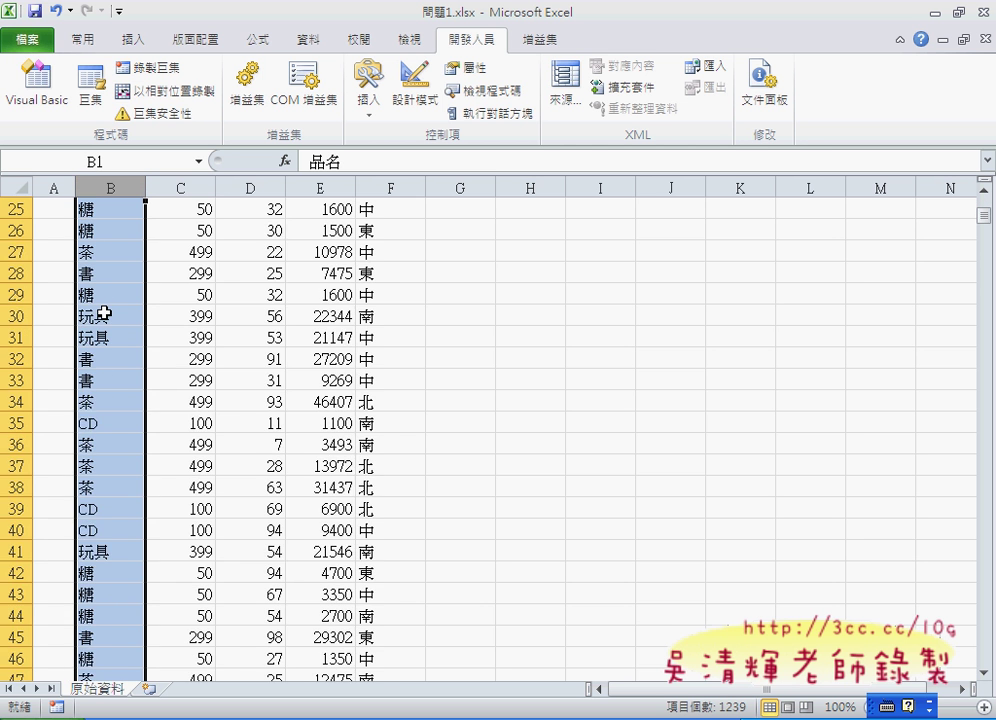
scroll(100, 316, "down", 8)
scroll(100, 318, "down", 10)
scroll(98, 267, "down", 14)
scroll(88, 379, "down", 5)
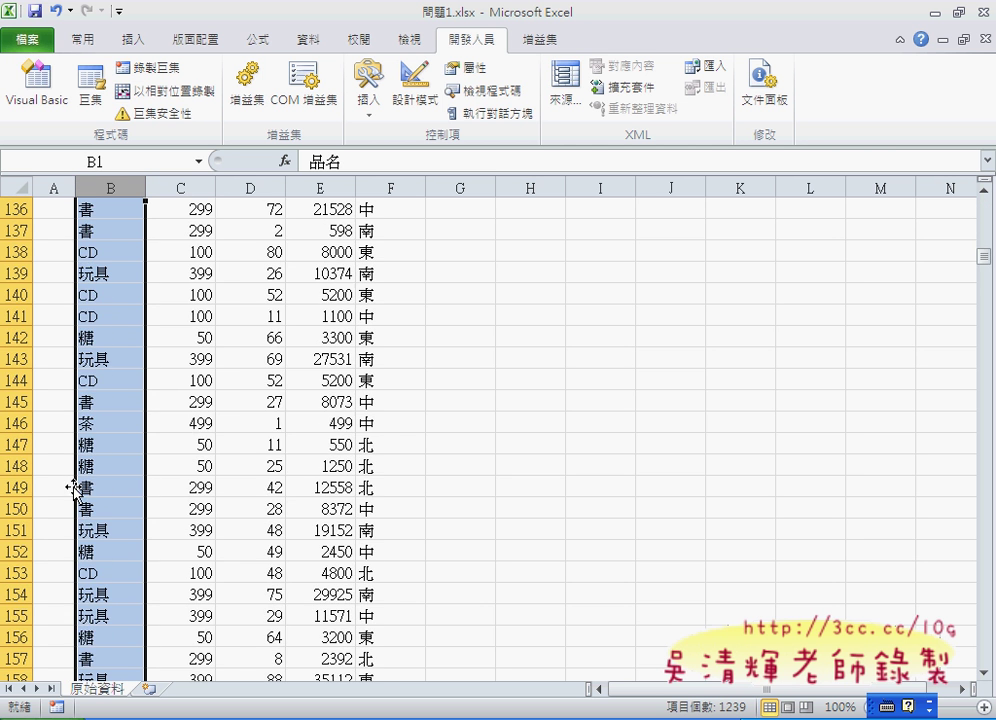
scroll(73, 482, "down", 15)
scroll(98, 536, "down", 5)
scroll(104, 540, "down", 12)
scroll(141, 604, "down", 6)
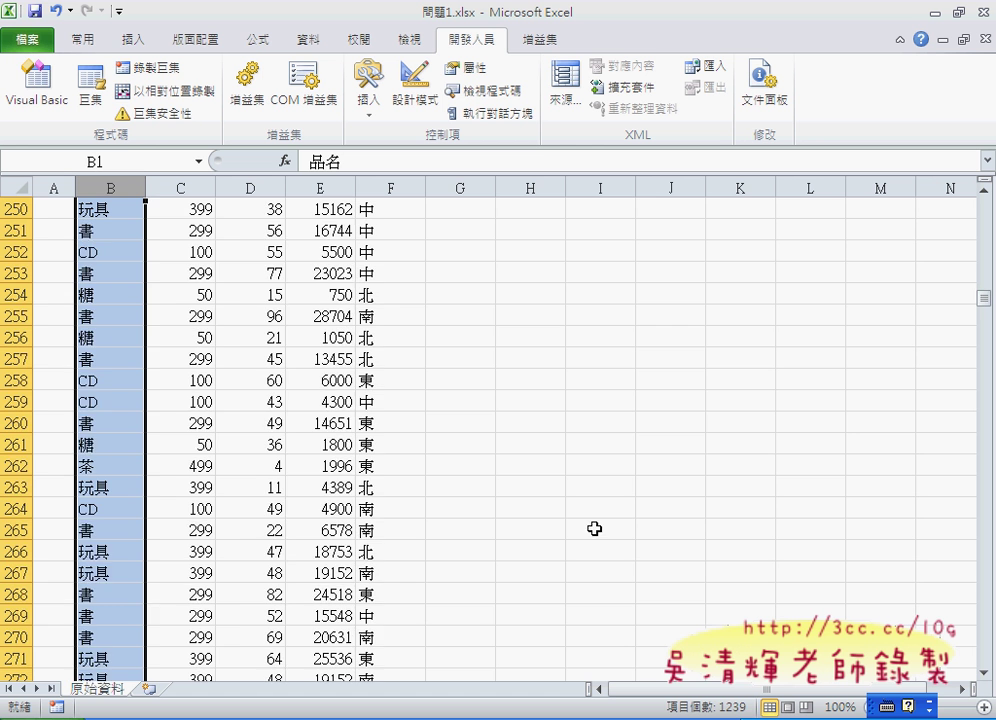
scroll(596, 527, "down", 3)
scroll(207, 440, "down", 5)
- Jump between row 1239 and B1 in column B several times to confirm the data's end
left_click(119, 536)
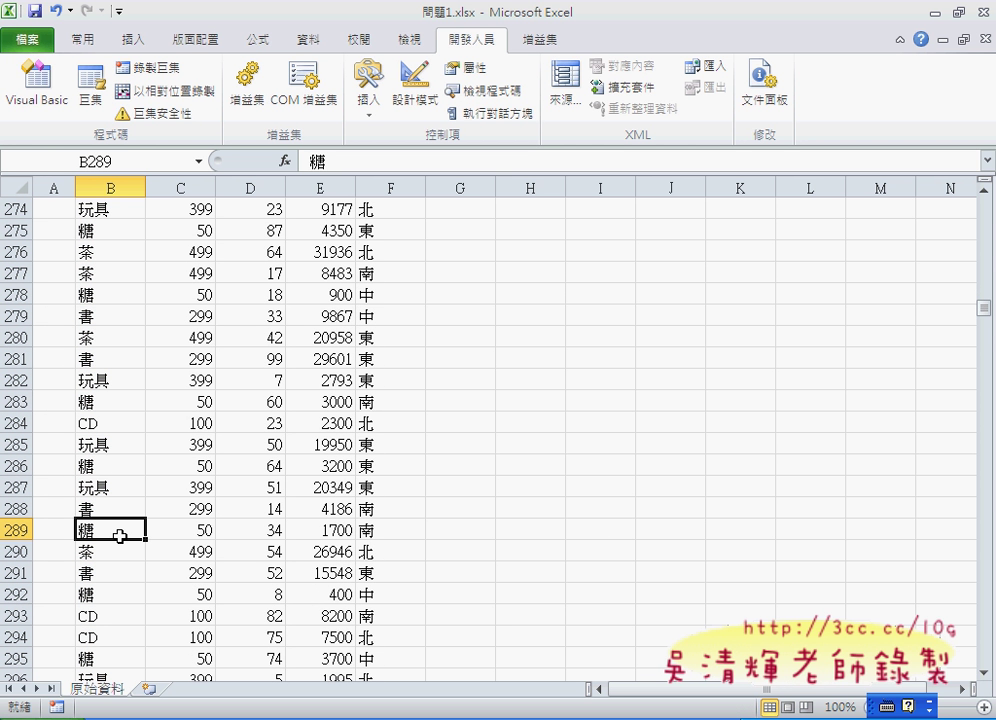
key("ctrl+Down")
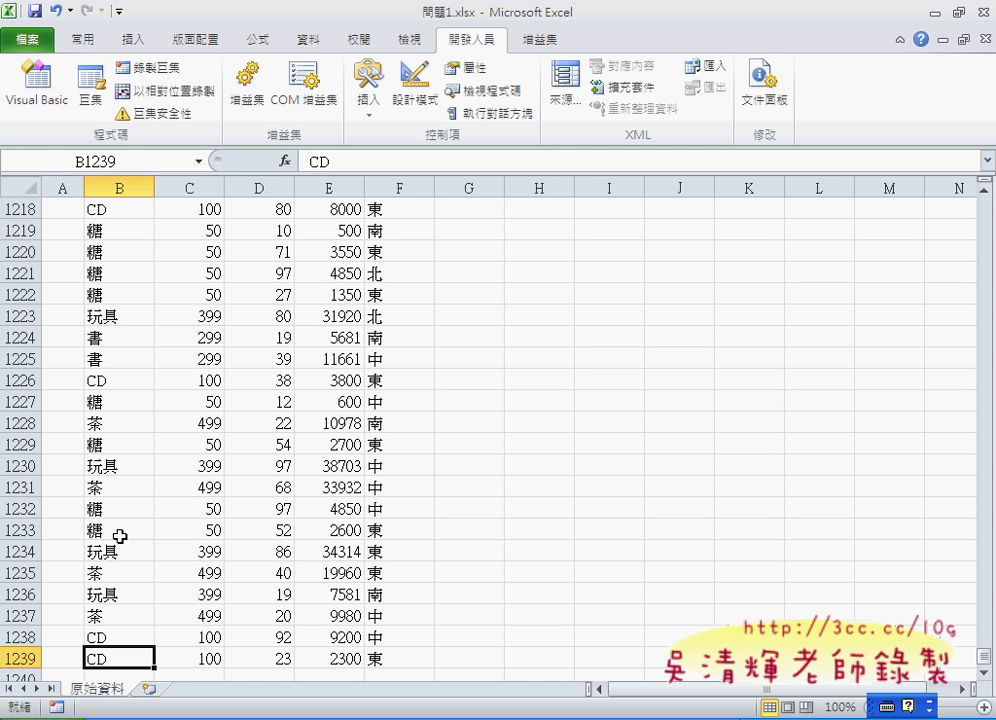
key("ctrl+Up")
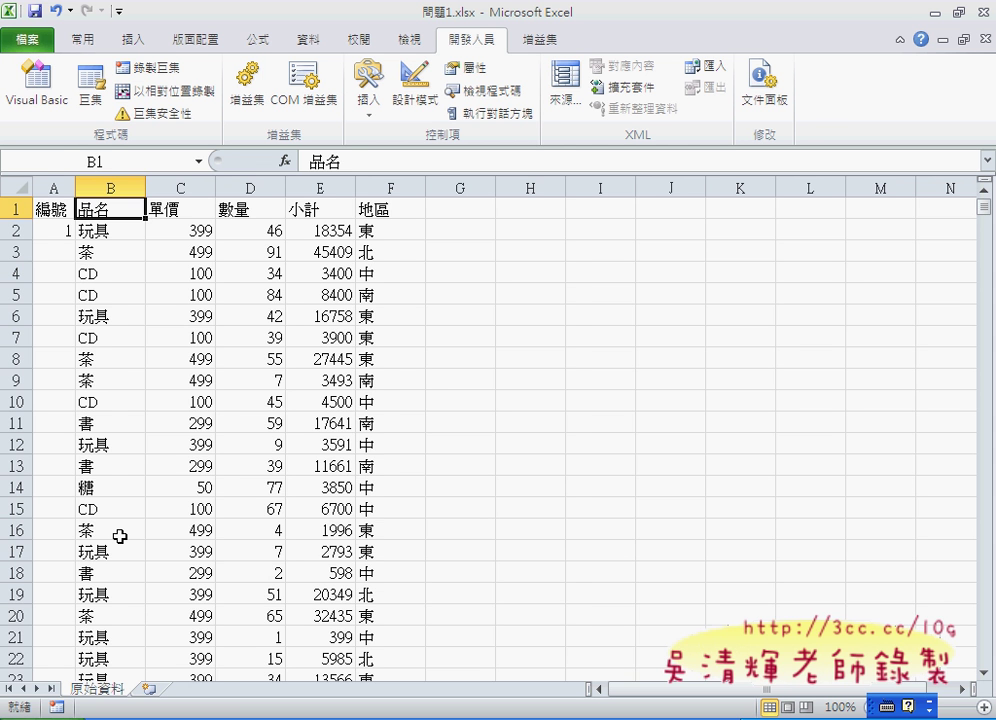
key("ctrl+Down")
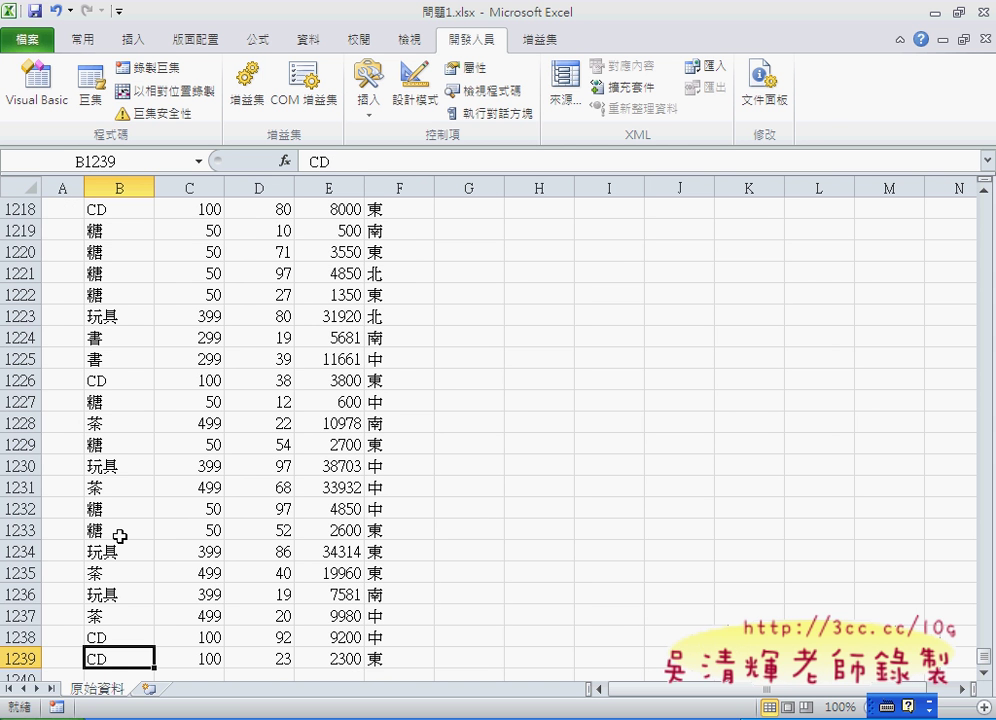
key("ctrl+Up")
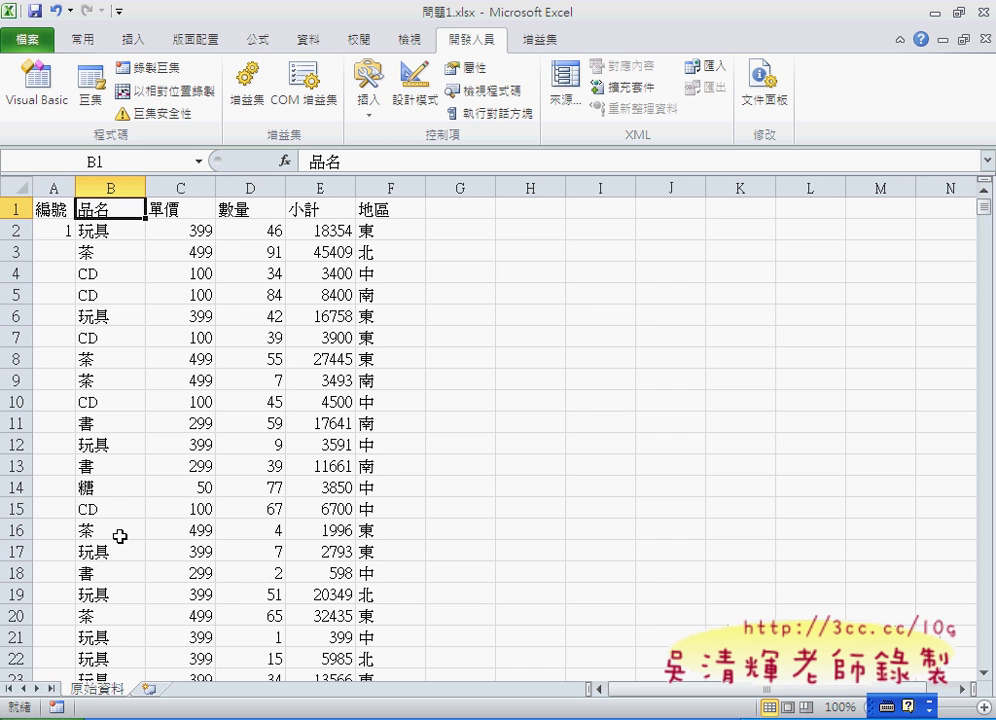
key("ctrl+Down")
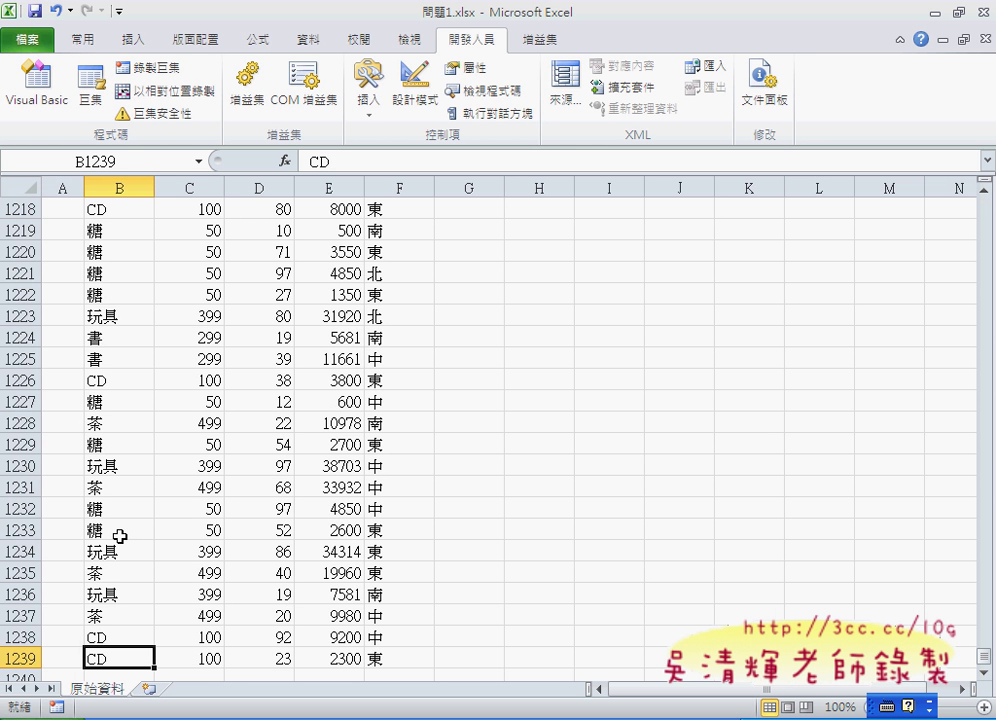
key("ctrl+Up")
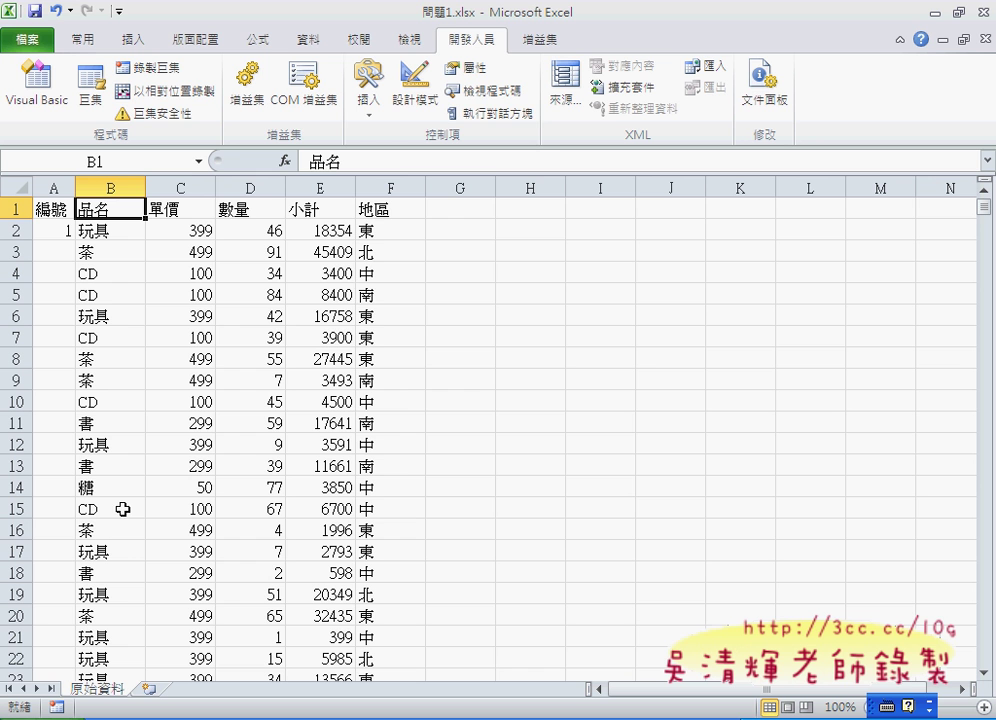
- Replace the default name 巨集2 with 取得B欄的列數 and begin recording in this workbook
left_click(150, 67)
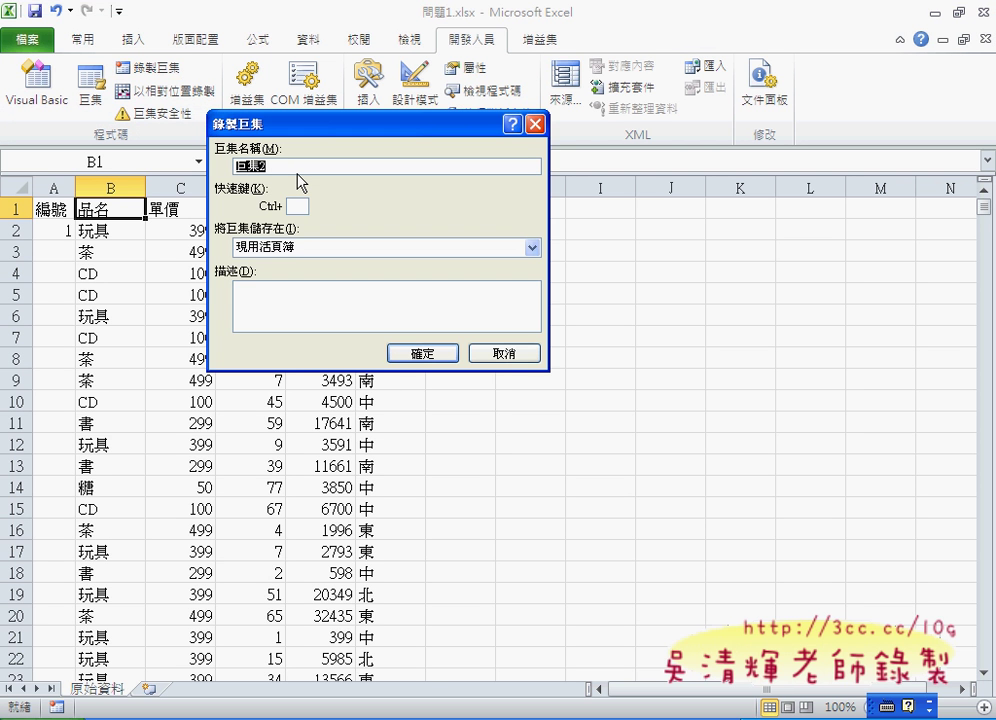
key("BackSpace")
key("ctrl+space")
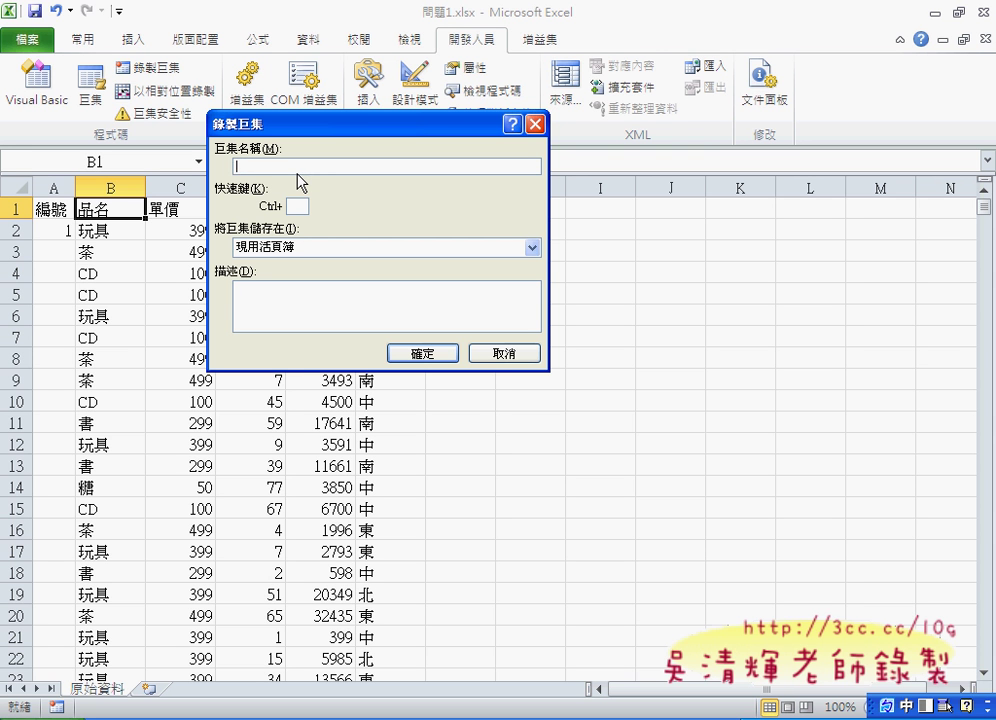
type("取得")
type("別")
key("BackSpace")
type("B藍")
type("的")
key("Left")
key("Left")
key("Down")
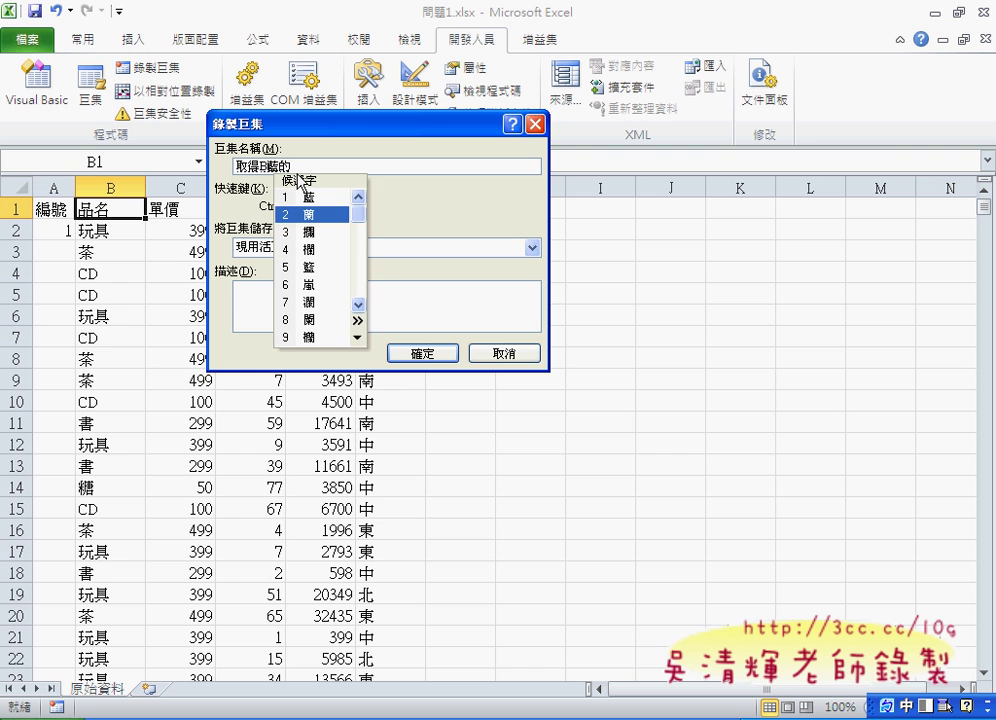
key("Down")
type("4")
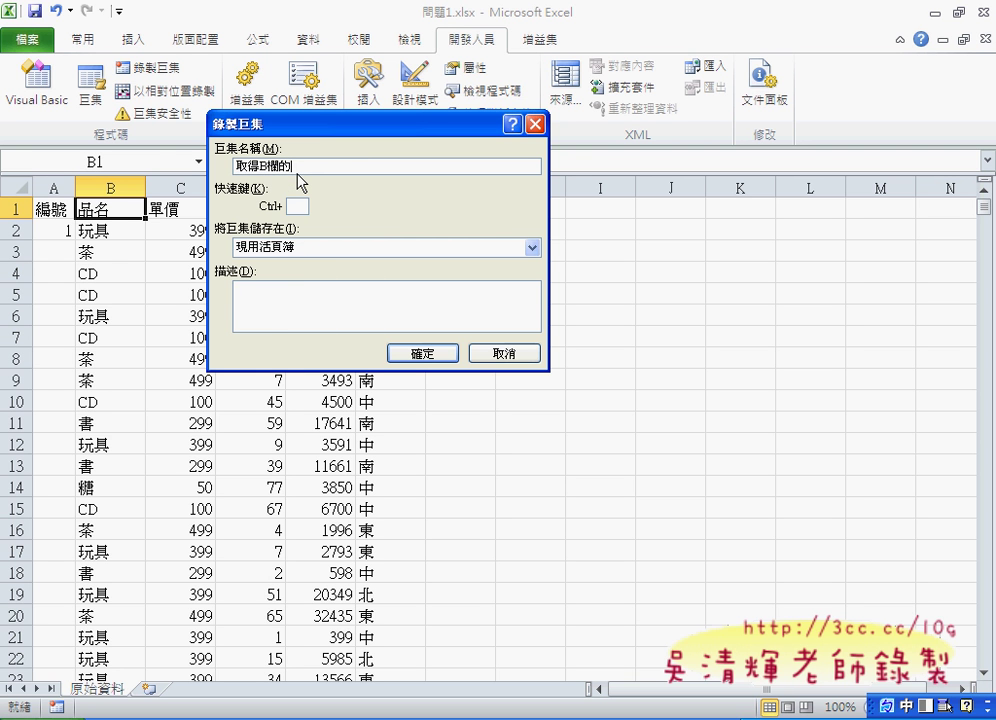
type("第列數")
left_click(446, 353)
key("shift")
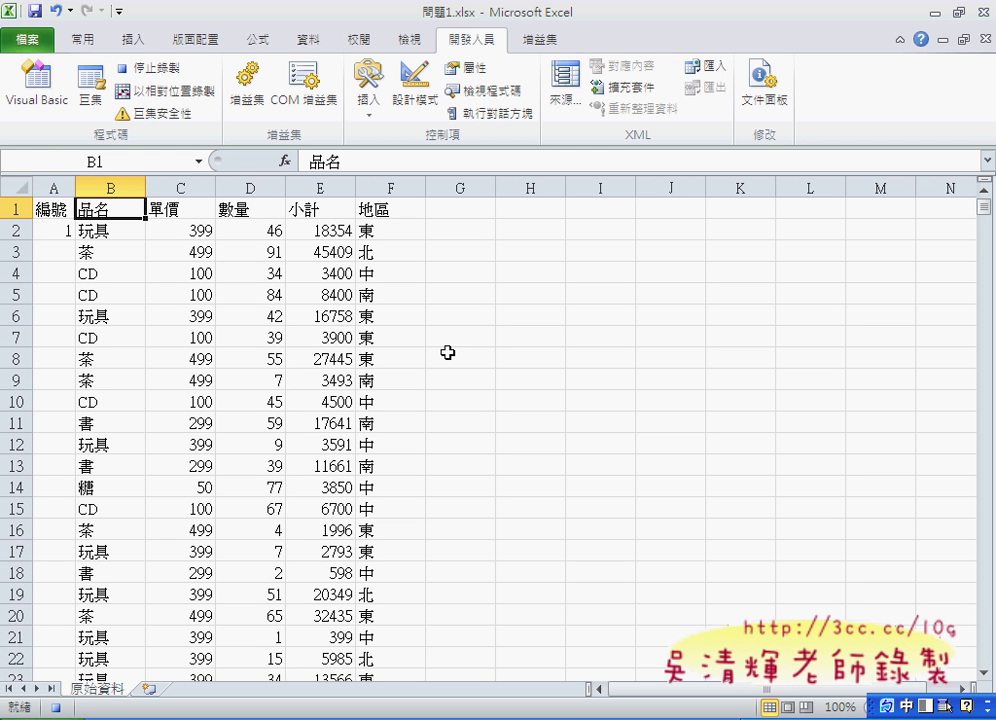
- Record a Ctrl+Down jump to column B's last row, stop, and edit 取得B欄的列數
key("ctrl+Down")
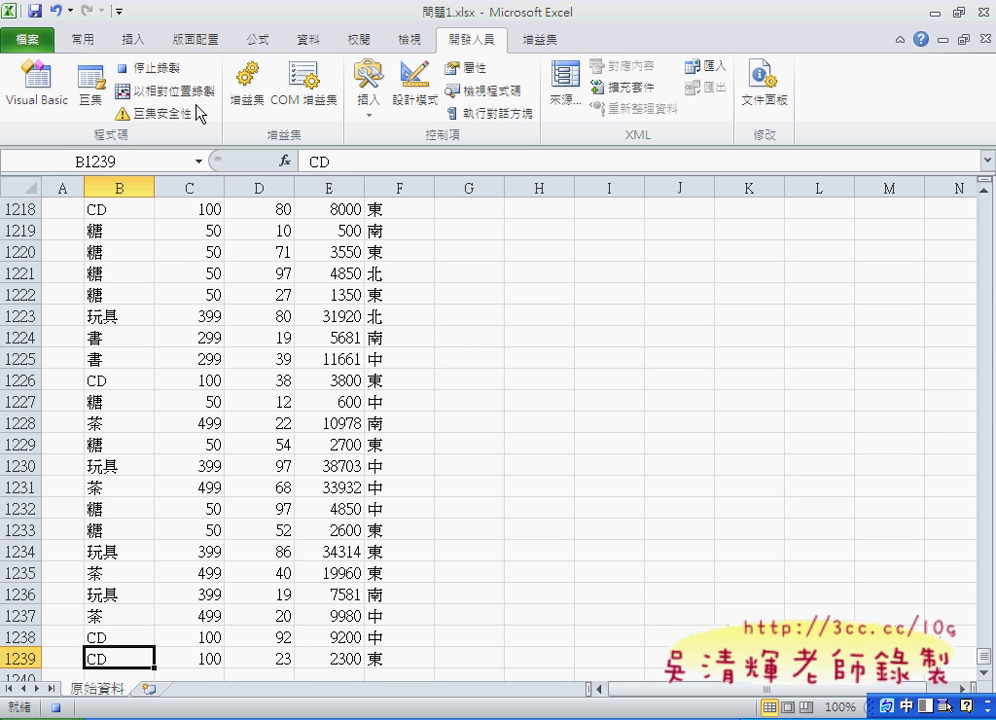
left_click(150, 70)
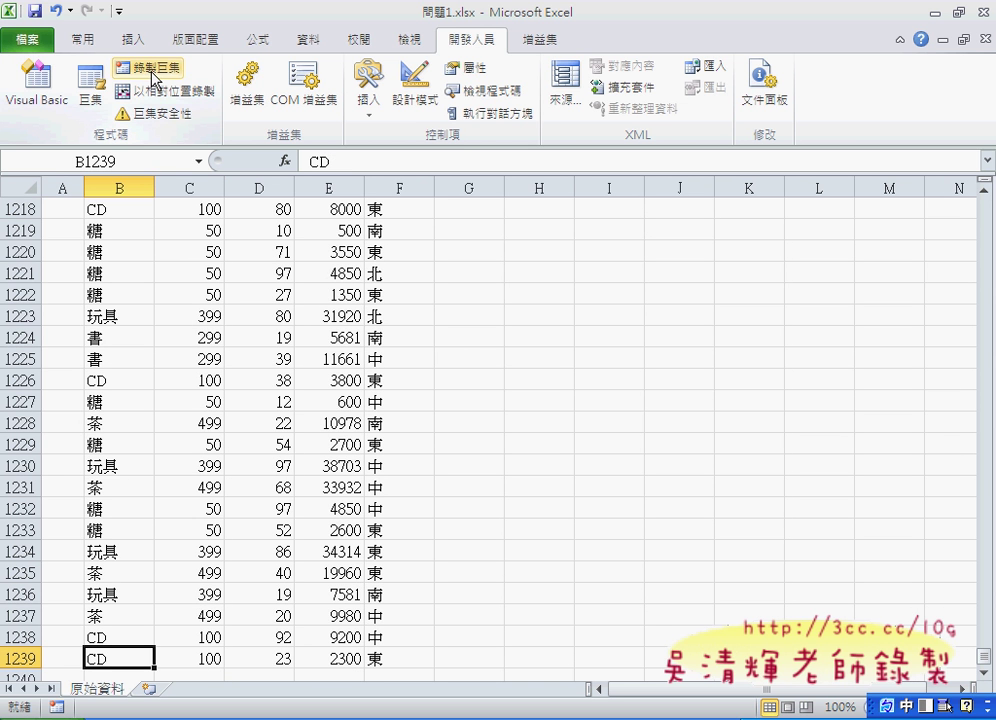
left_click(93, 95)
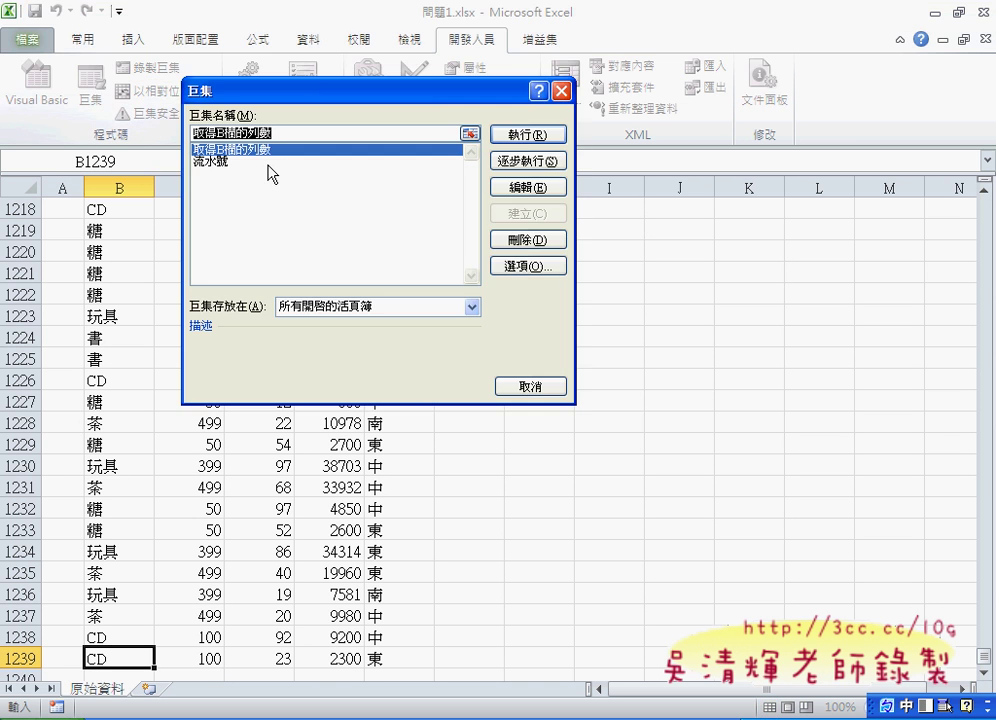
left_click(528, 187)
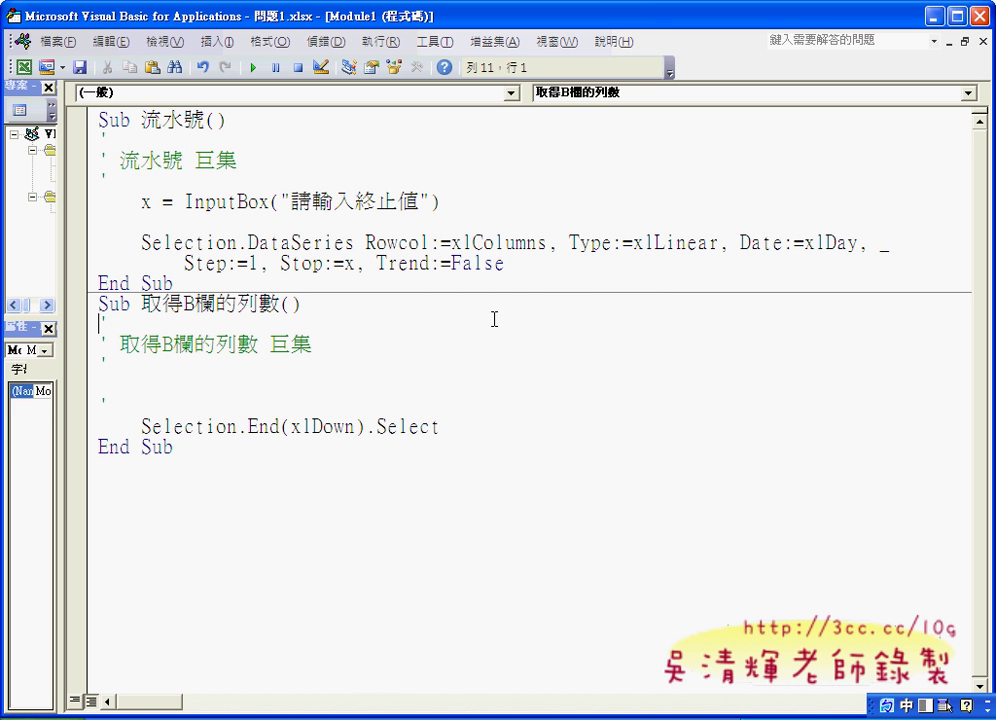
- Inspect the recorded Selection.End(xlDown).Select line, then delete InputBox("請輸入終止值") from the x line
left_click_drag(141, 426, 237, 426)
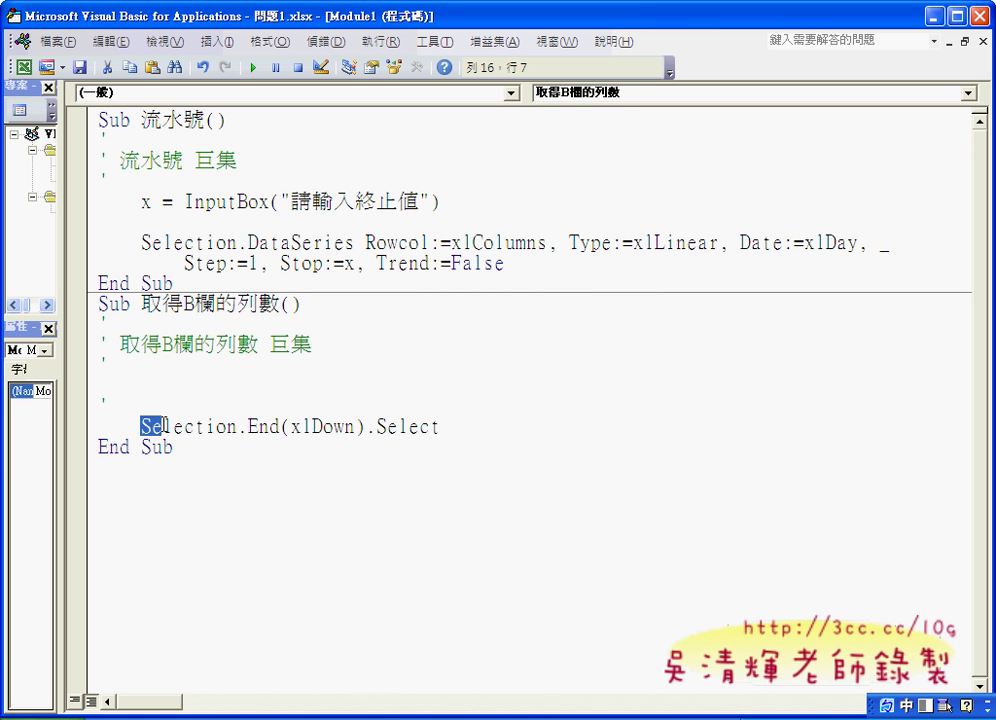
left_click(237, 426)
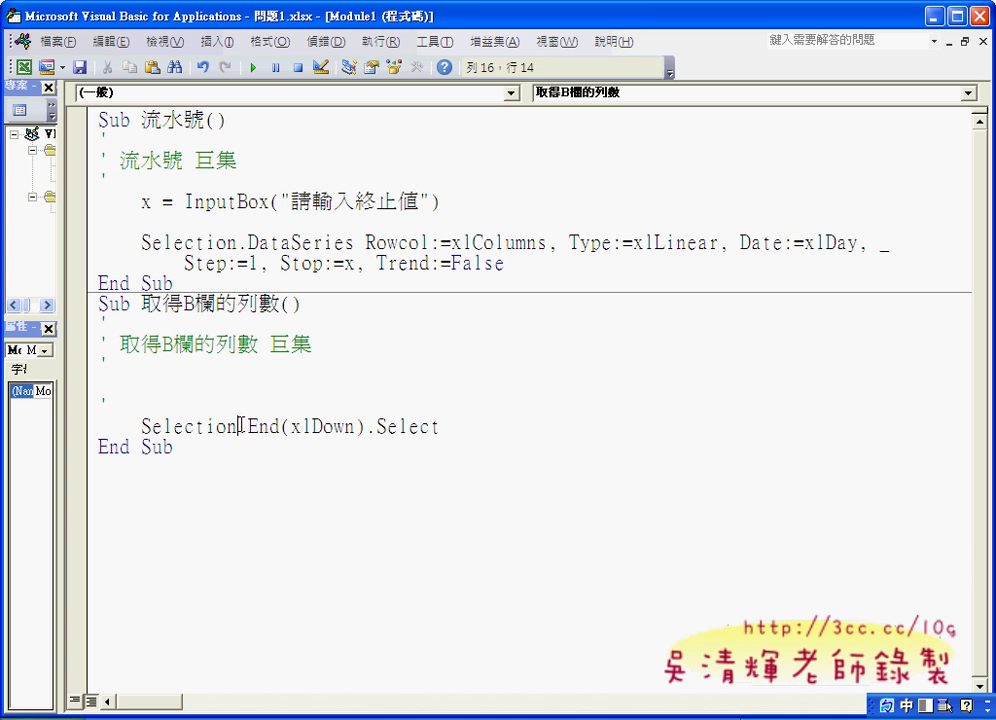
left_click_drag(237, 426, 447, 426)
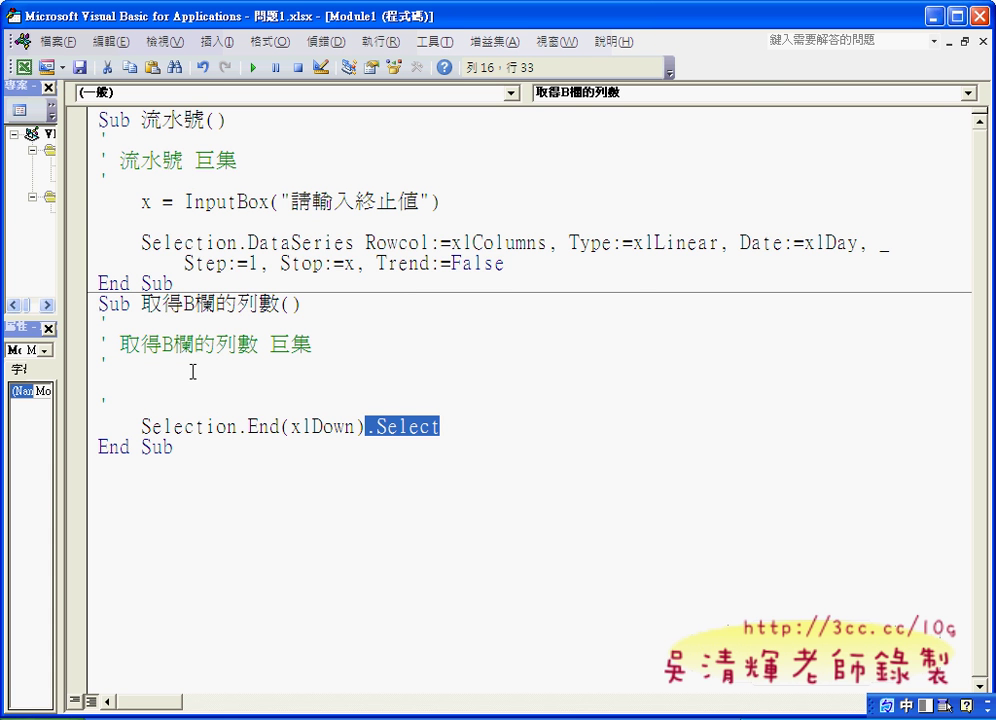
left_click_drag(141, 426, 440, 426)
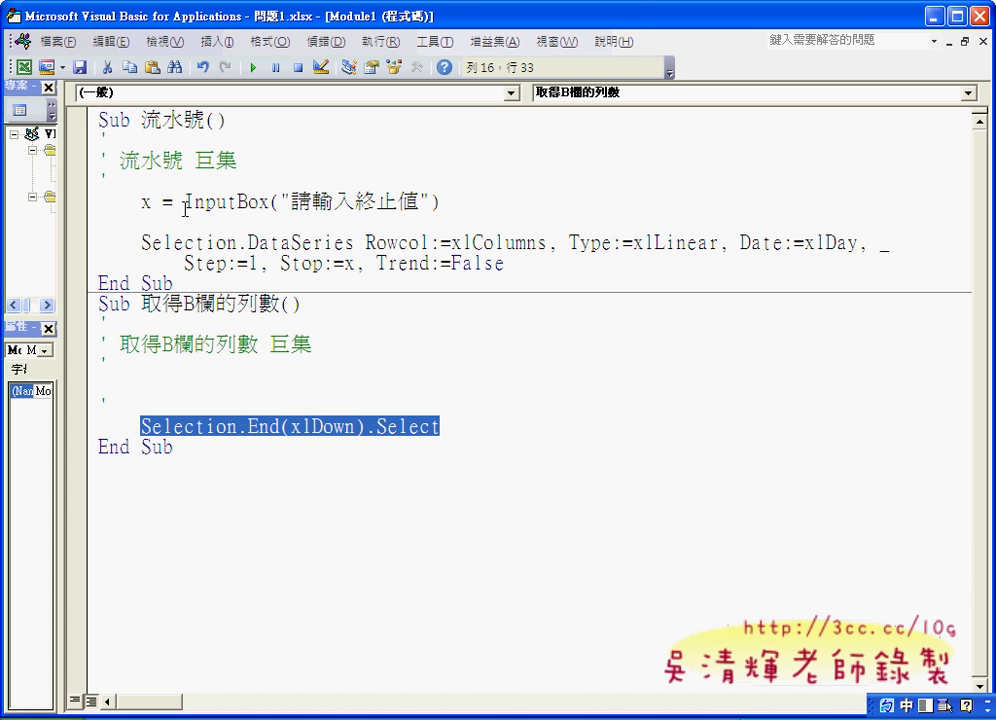
left_click_drag(185, 203, 448, 204)
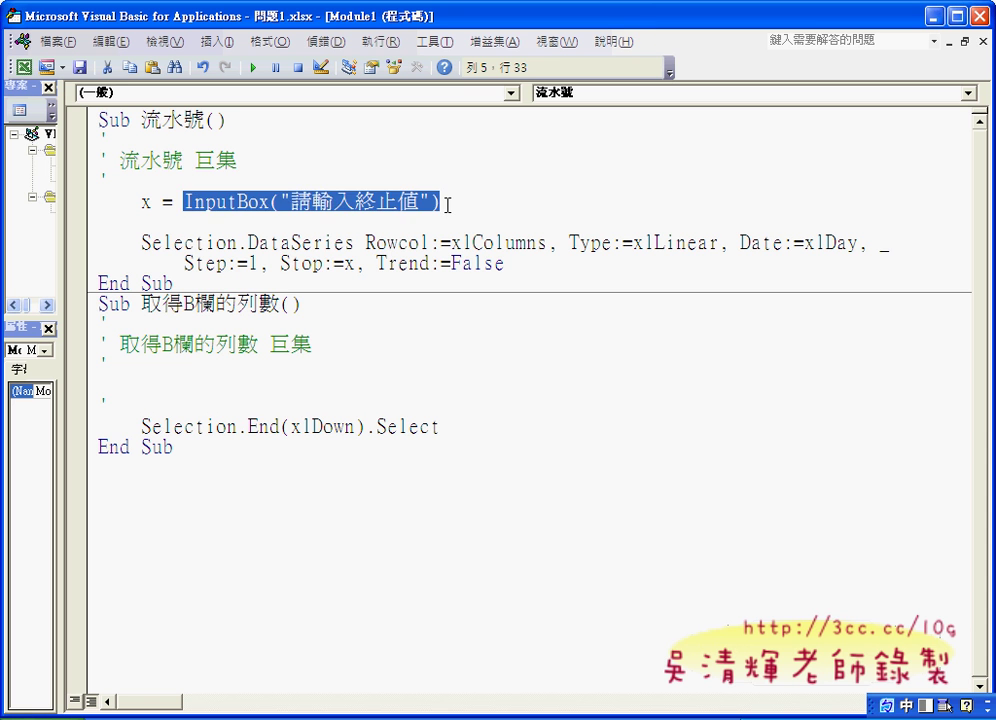
key("Delete")
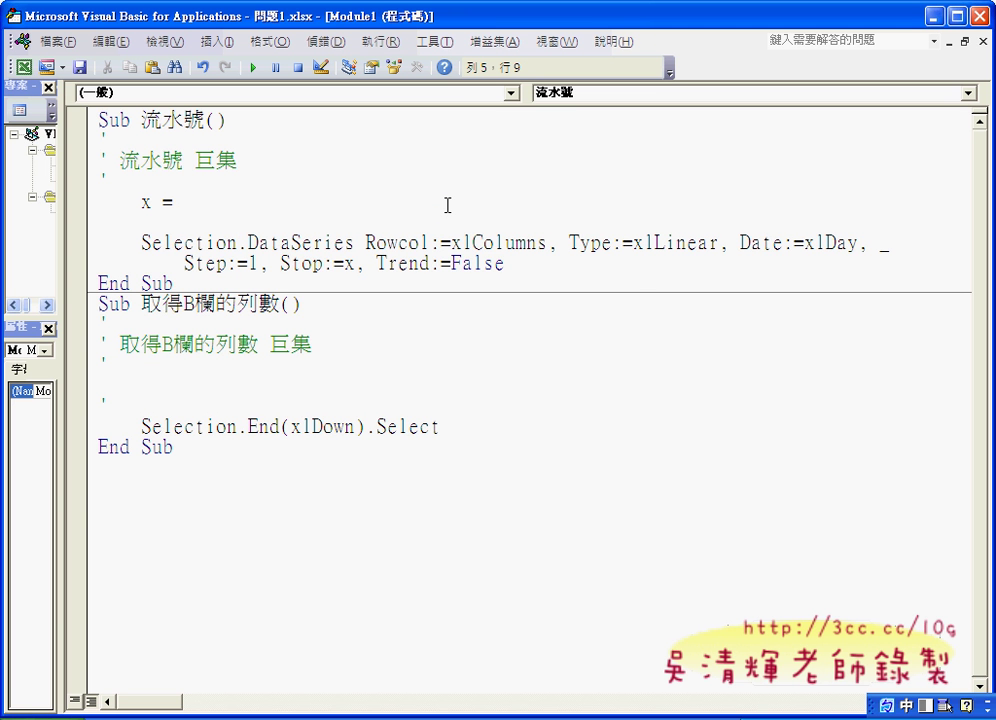